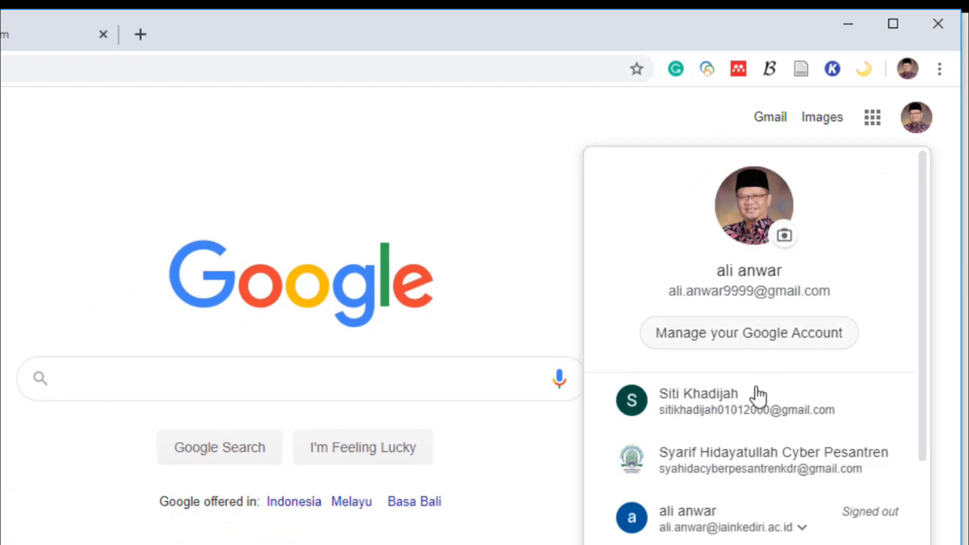
- Switch to the Syarif Hidayatullah Cyber Pesantren Google account and open Google Drive
{"action": "left_click", "coordinate": [734, 473]}
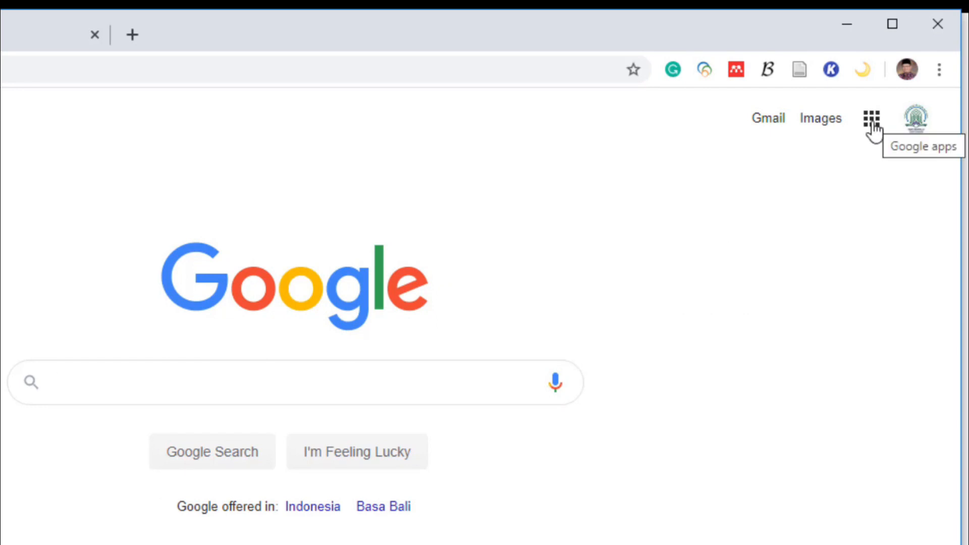
{"action": "left_click", "coordinate": [872, 123]}
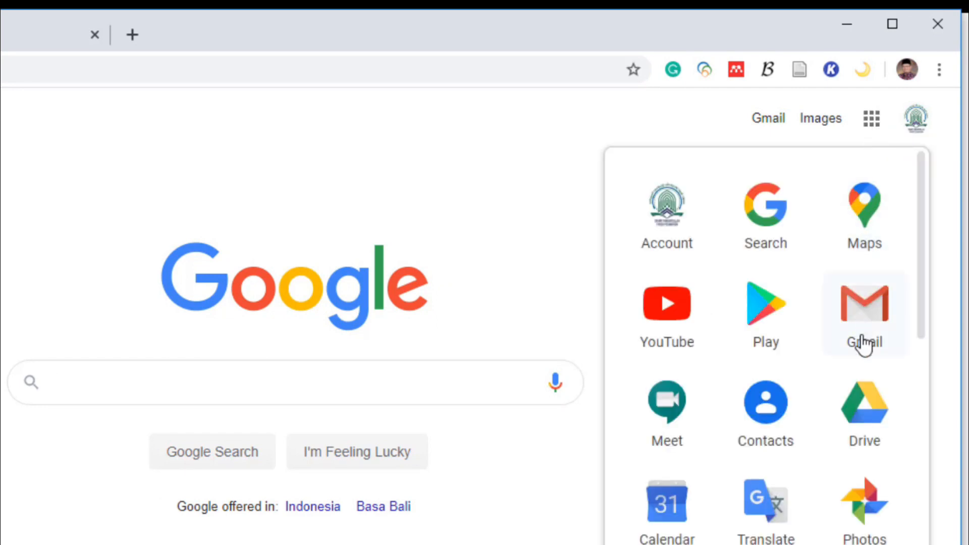
{"action": "left_click", "coordinate": [866, 412]}
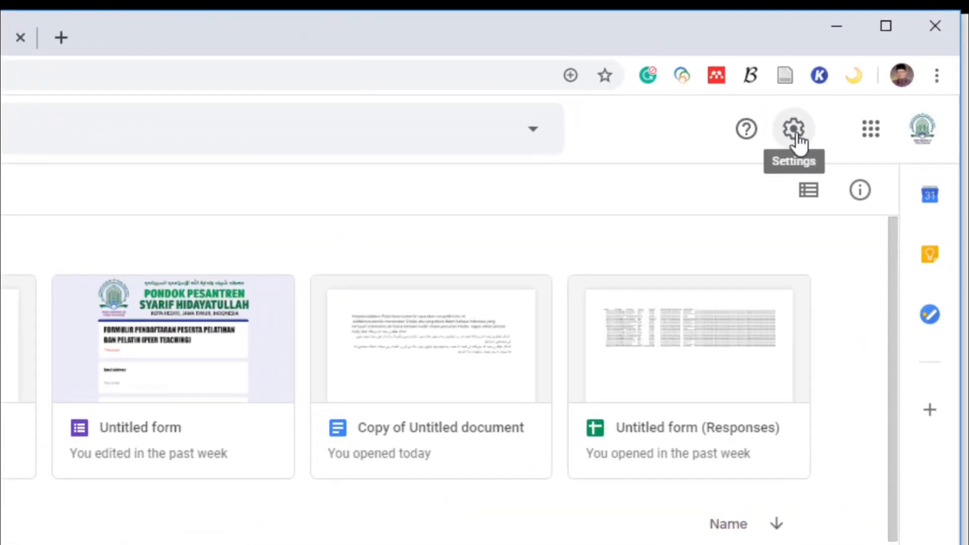
- Open the Google Account language settings from Drive's general settings to check the default and other understood languages
{"action": "left_click", "coordinate": [794, 131]}
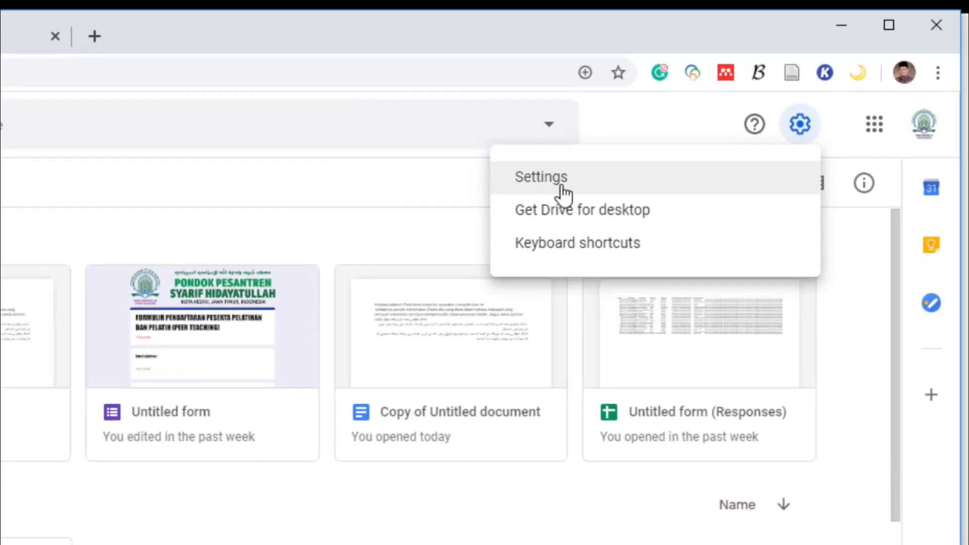
{"action": "left_click", "coordinate": [563, 188]}
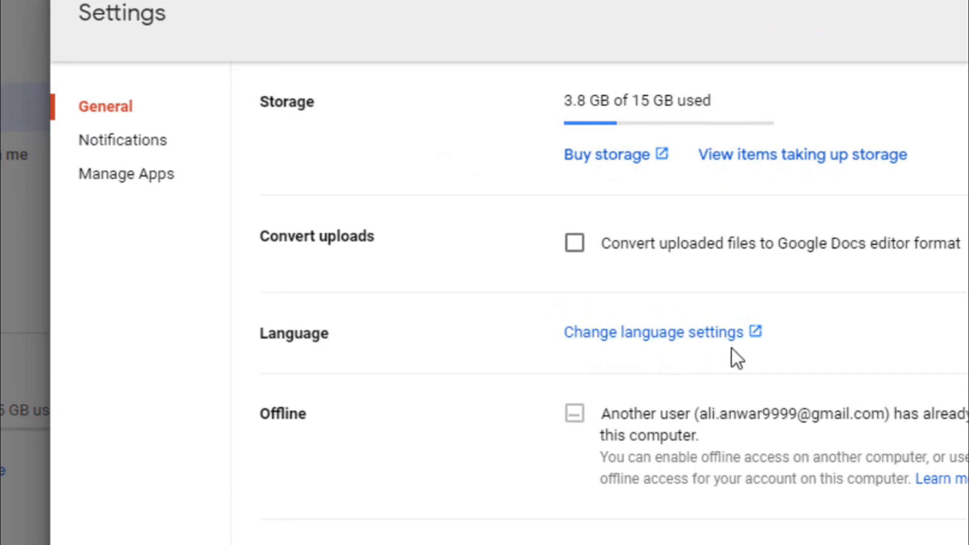
{"action": "left_click", "coordinate": [727, 335]}
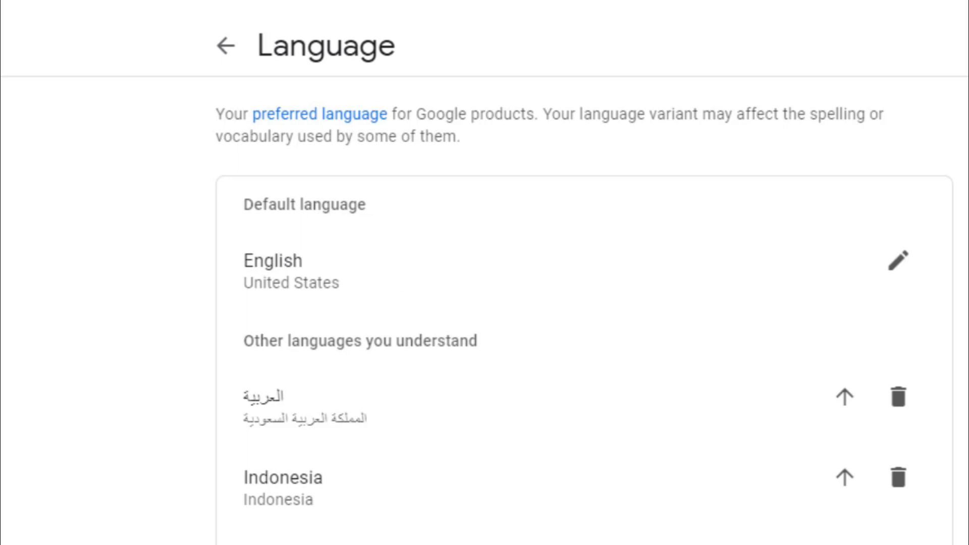
- Return to Google Drive and create a blank Google Docs document
{"action": "left_click", "coordinate": [893, 86]}
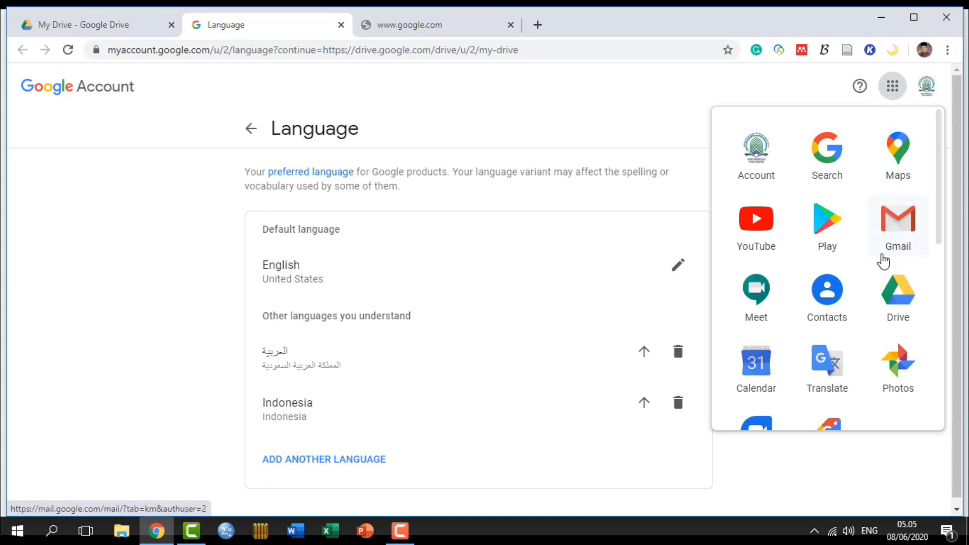
{"action": "left_click", "coordinate": [907, 300]}
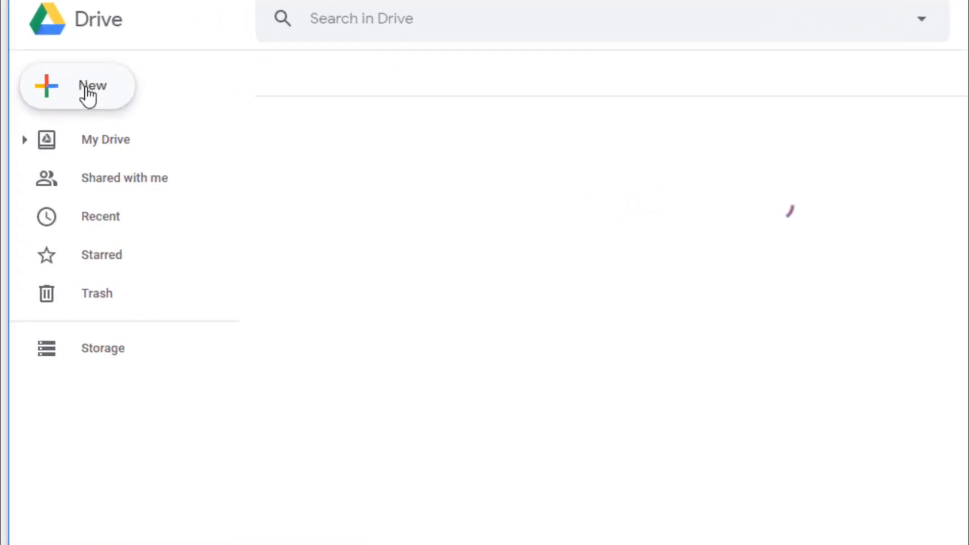
{"action": "left_click", "coordinate": [87, 89]}
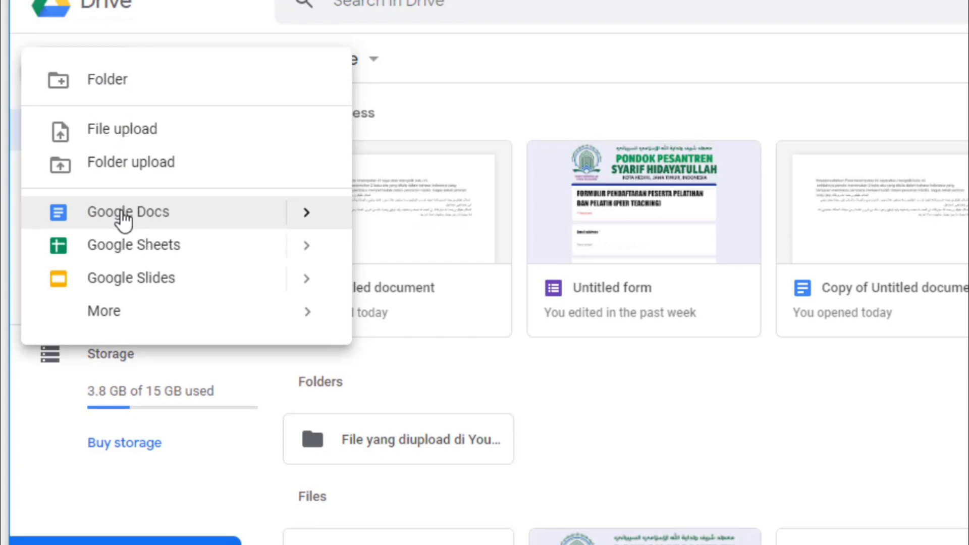
{"action": "mouse_move", "coordinate": [312, 219]}
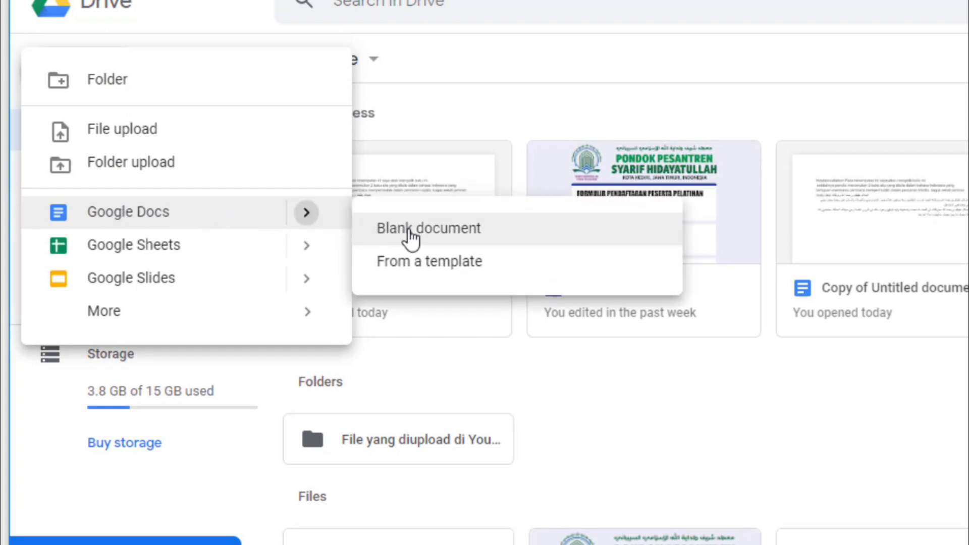
{"action": "left_click", "coordinate": [433, 240]}
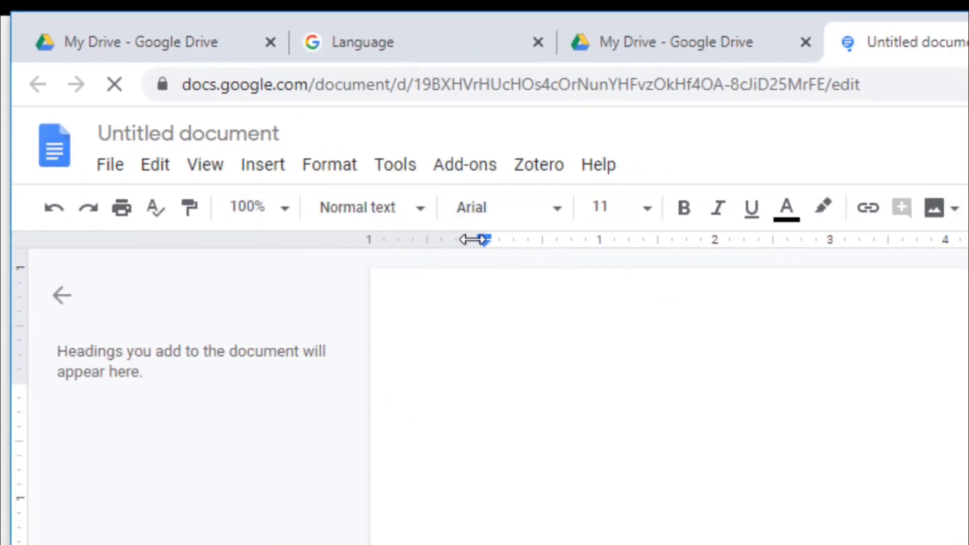
- Set the empty document's font to Times New Roman at size 12
{"action": "left_click", "coordinate": [558, 212]}
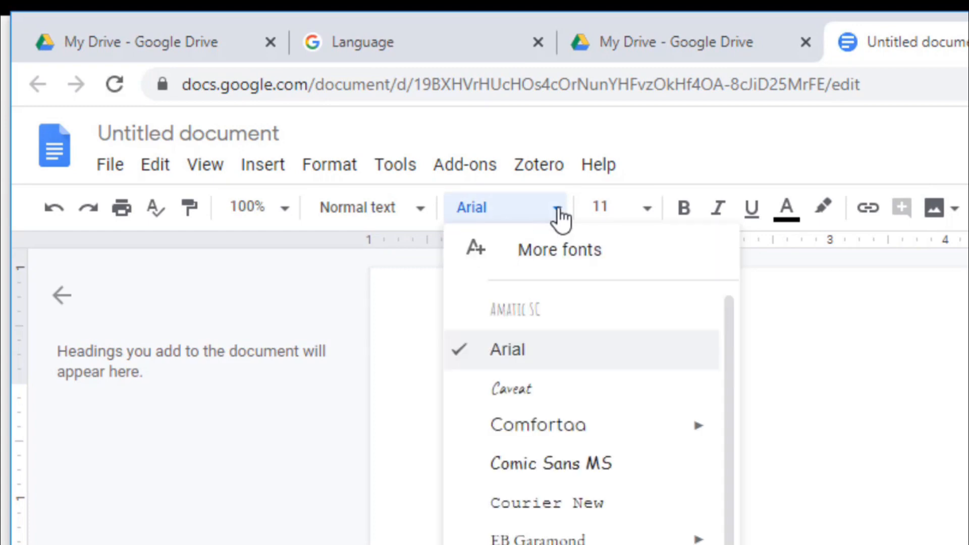
{"action": "scroll", "coordinate": [592, 530], "scroll_direction": "down", "scroll_amount": 2}
{"action": "mouse_move", "coordinate": [370, 312]}
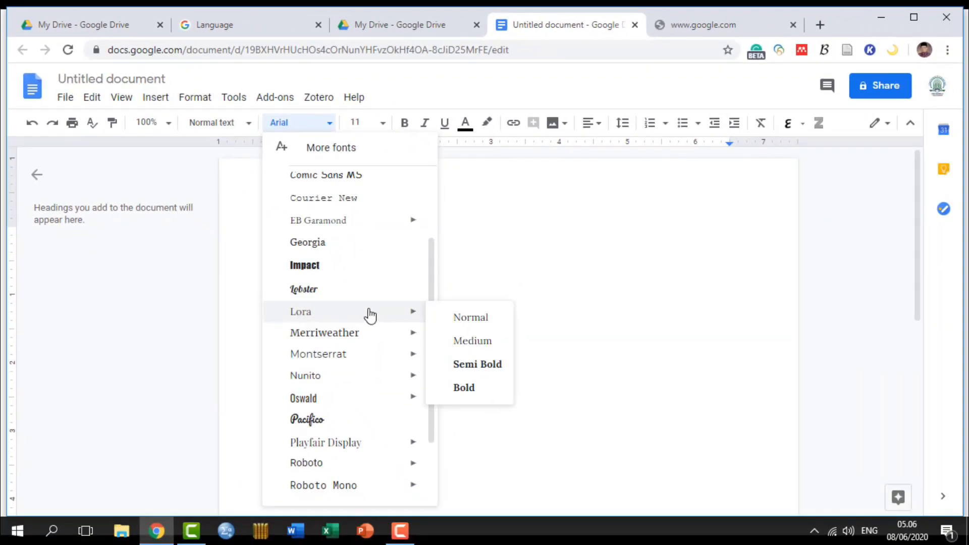
{"action": "scroll", "coordinate": [370, 313], "scroll_direction": "down", "scroll_amount": 2}
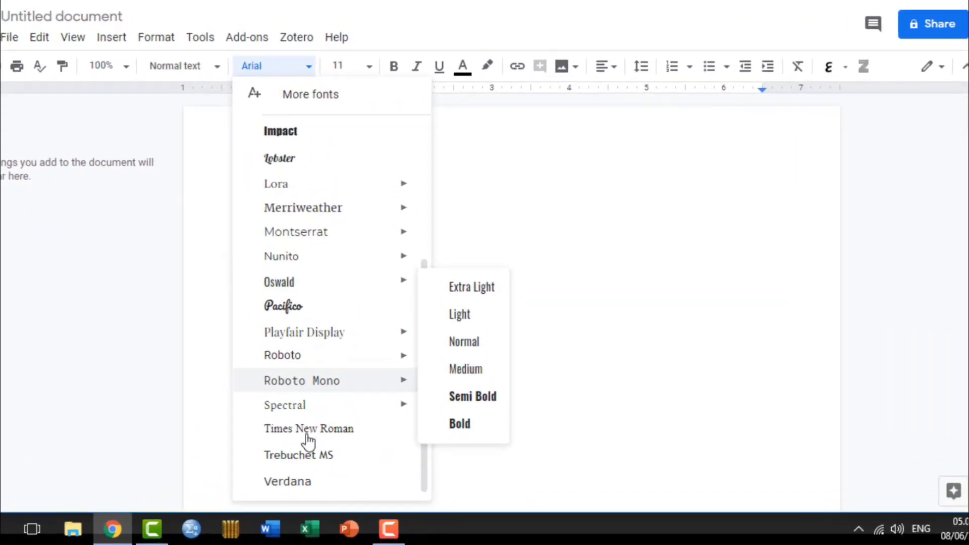
{"action": "left_click", "coordinate": [301, 429]}
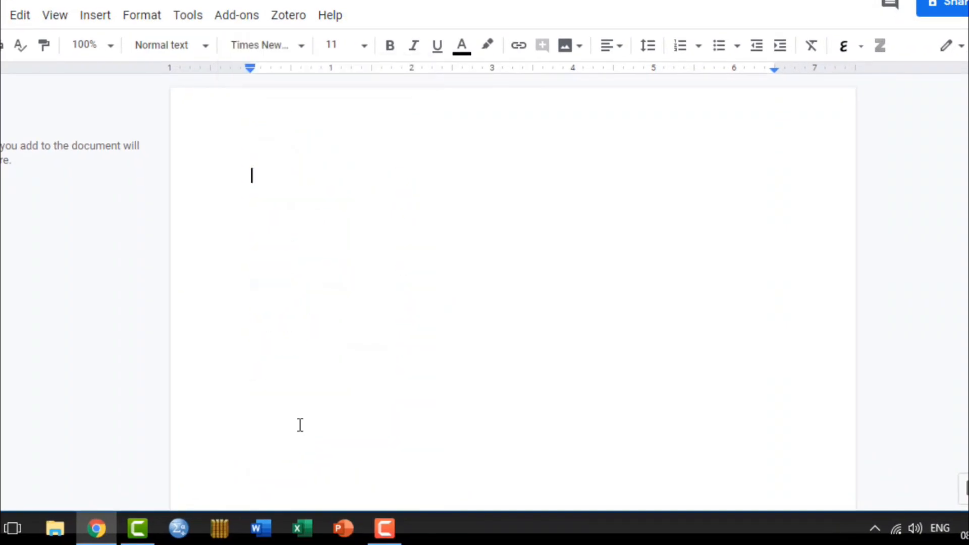
{"action": "left_click", "coordinate": [366, 48]}
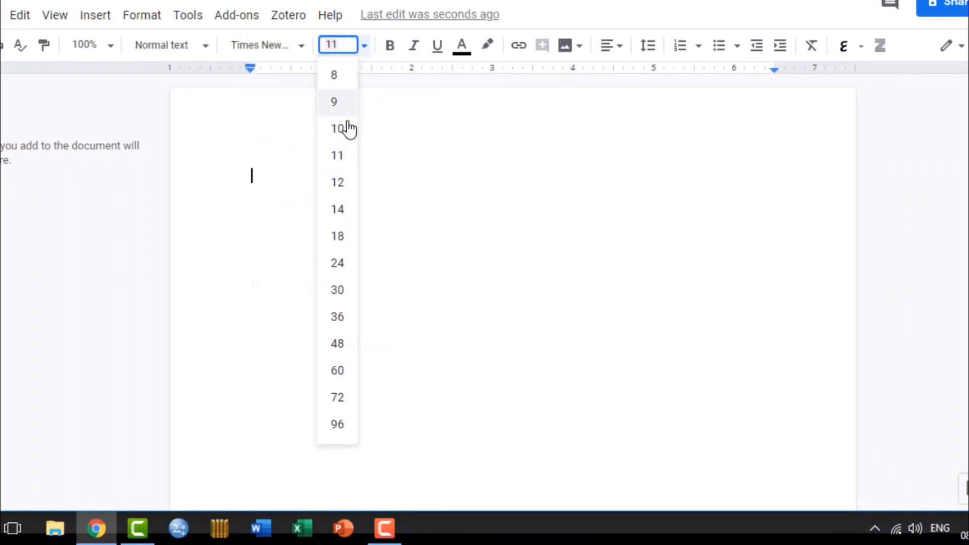
{"action": "left_click", "coordinate": [338, 185]}
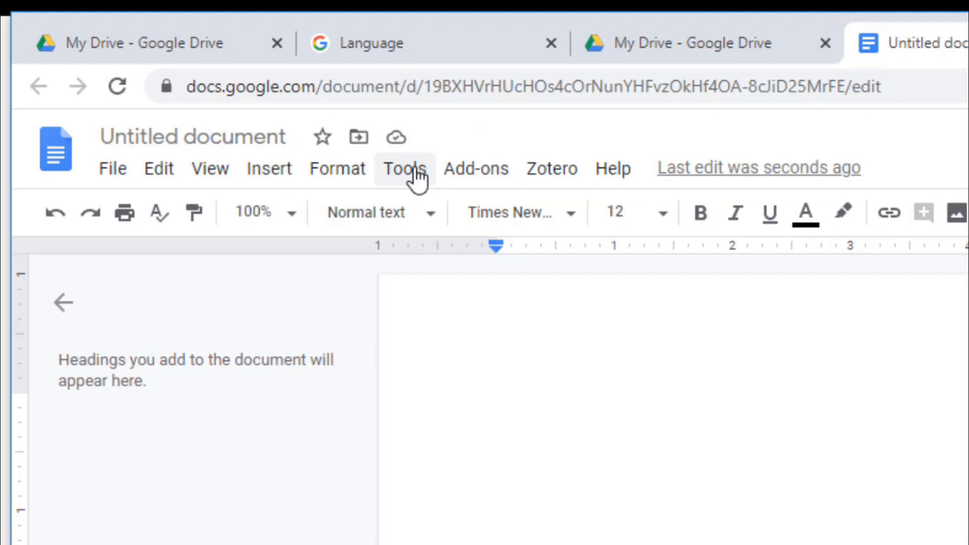
- Open Voice typing and set its dictation language to Bahasa Indonesia
{"action": "left_click", "coordinate": [412, 170]}
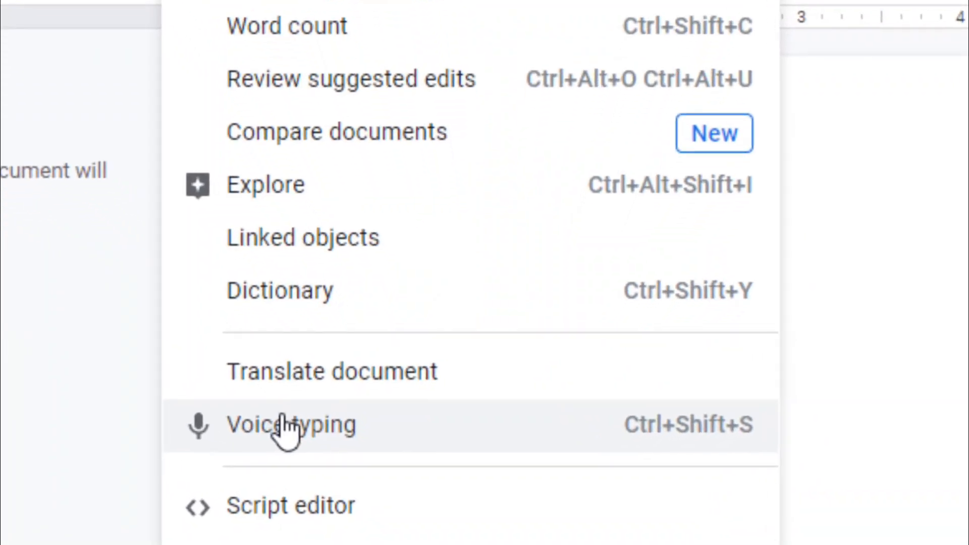
{"action": "left_click", "coordinate": [287, 427]}
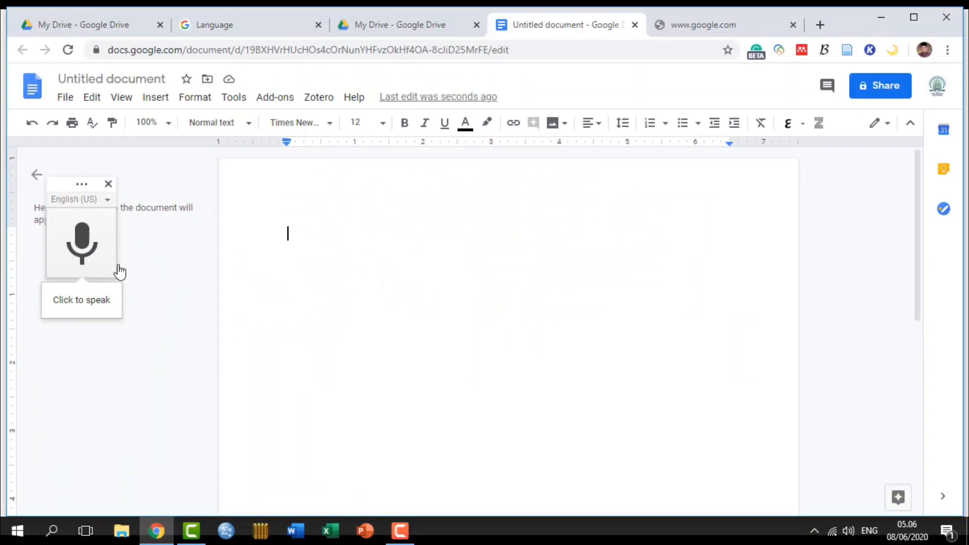
{"action": "left_click", "coordinate": [108, 201]}
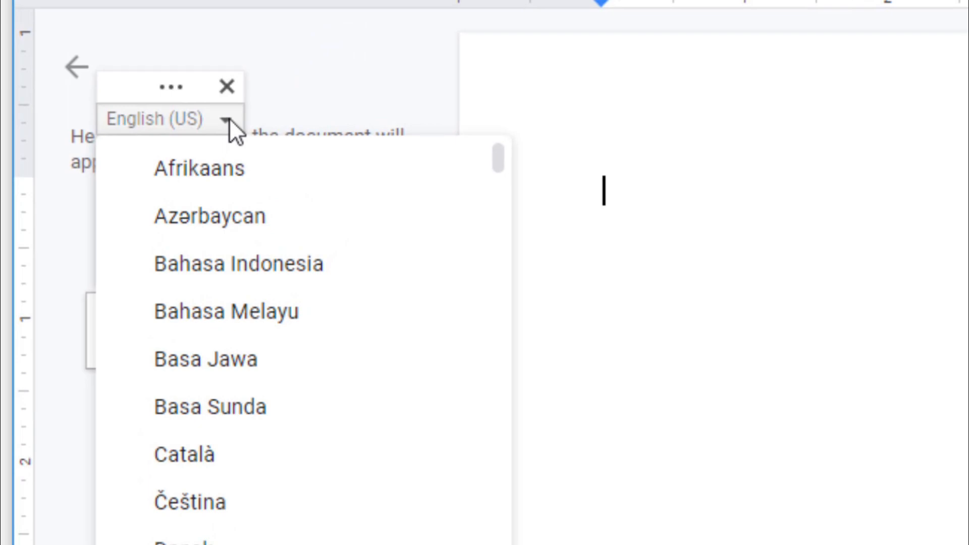
{"action": "left_click", "coordinate": [239, 264]}
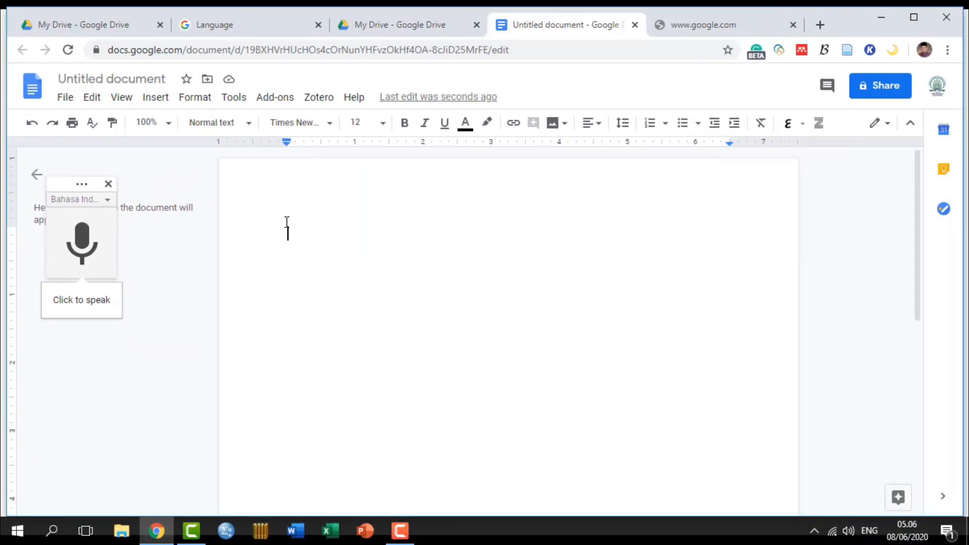
- Dictate "Penelitian ini mengkonsentrasikan diri pada tiga hal" by voice, stop recording and start a new line
{"action": "left_click", "coordinate": [83, 245]}
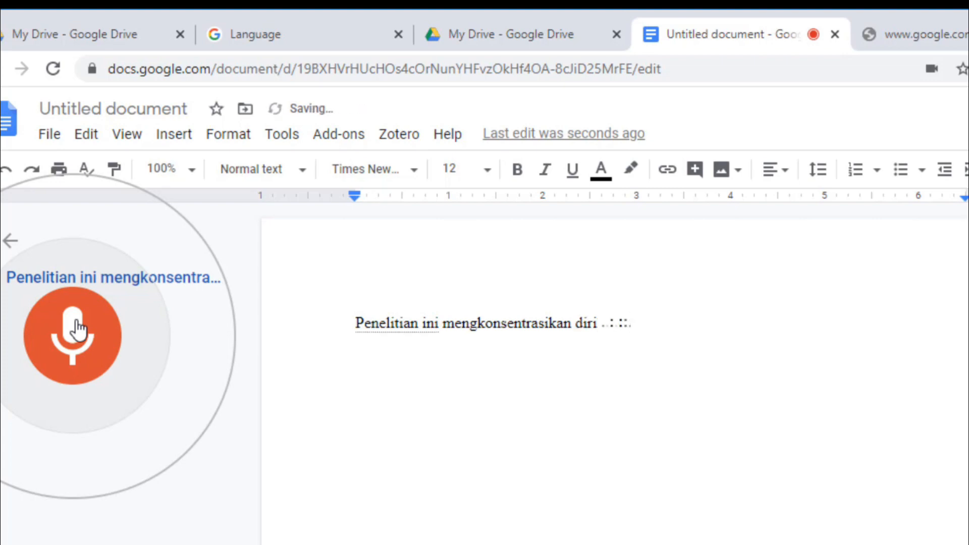
{"action": "left_click", "coordinate": [75, 328]}
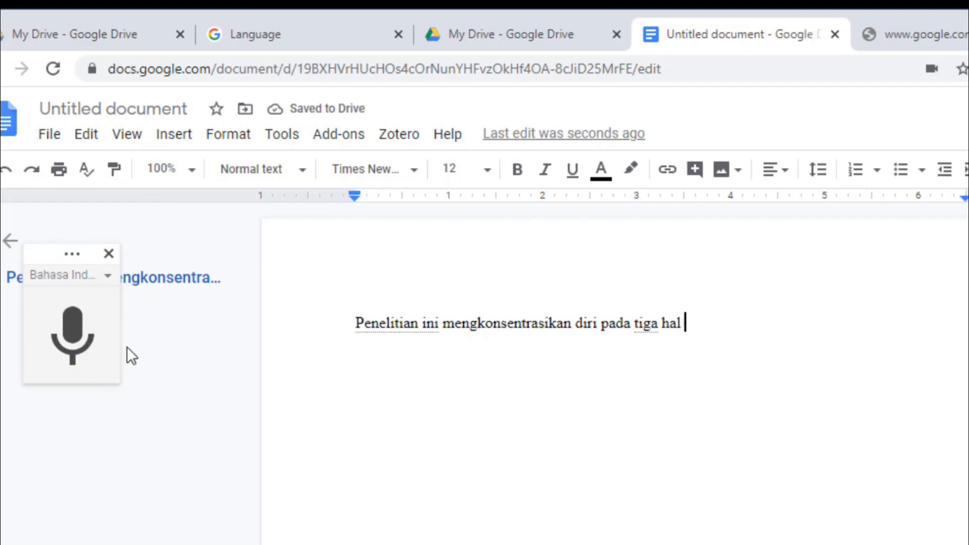
{"action": "key", "text": "Return"}
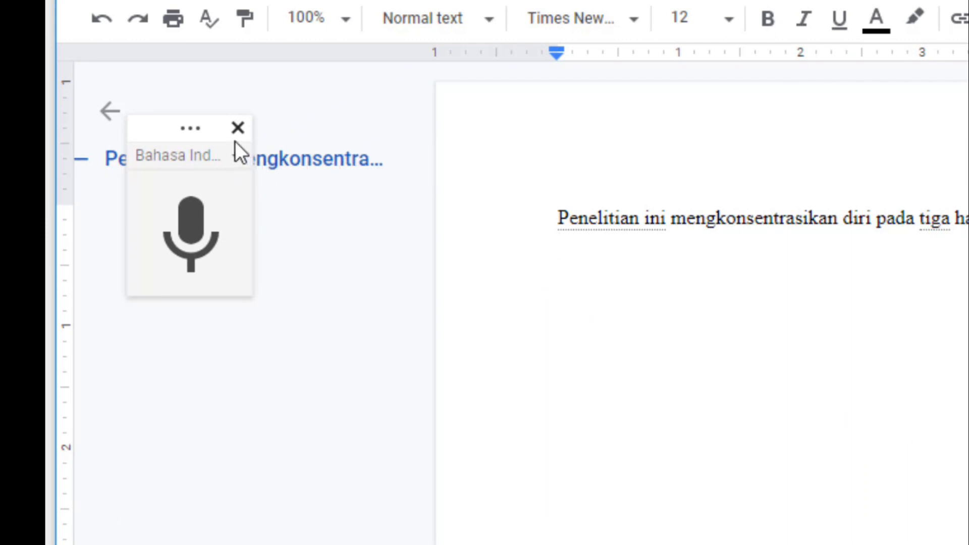
- Change the voice typing language to Saudi Arabian Arabic, العربية (السعودية)
{"action": "left_click", "coordinate": [236, 159]}
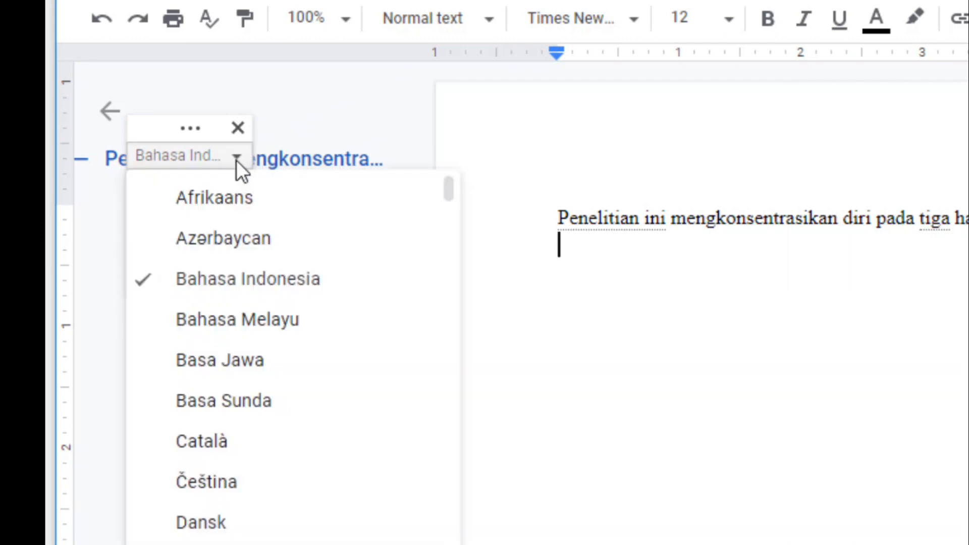
{"action": "scroll", "coordinate": [273, 361], "scroll_direction": "down", "scroll_amount": 5}
{"action": "scroll", "coordinate": [273, 361], "scroll_direction": "down", "scroll_amount": 20}
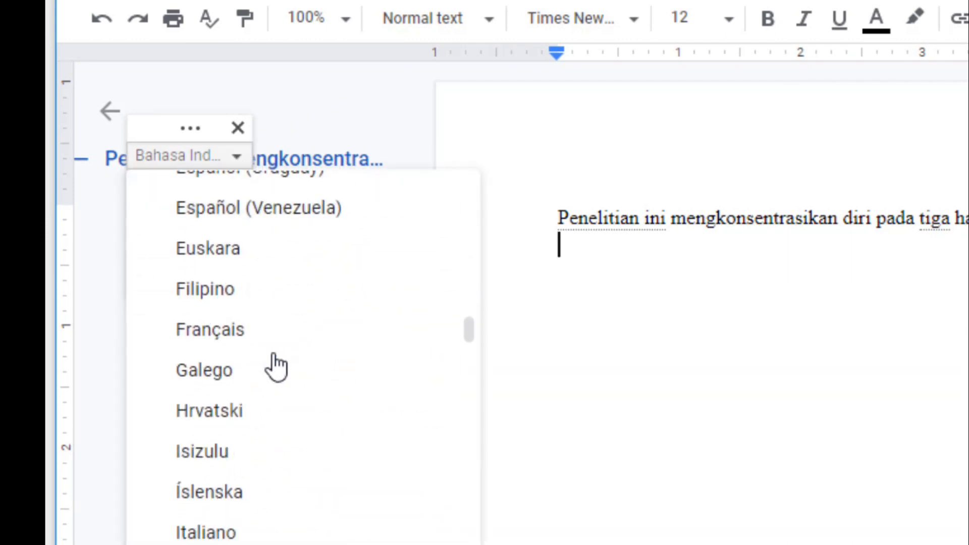
{"action": "scroll", "coordinate": [277, 365], "scroll_direction": "down", "scroll_amount": 12}
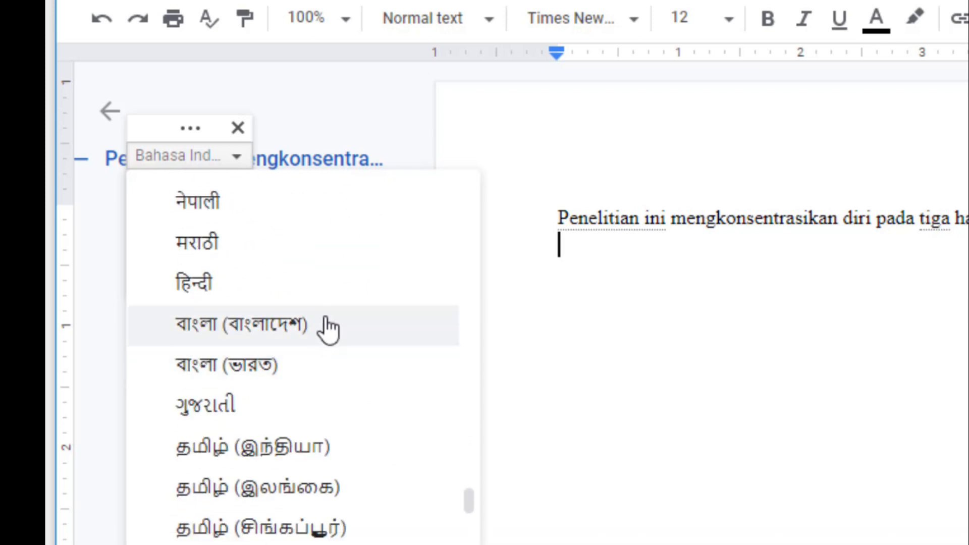
{"action": "scroll", "coordinate": [334, 321], "scroll_direction": "up", "scroll_amount": 5}
{"action": "scroll", "coordinate": [334, 322], "scroll_direction": "up", "scroll_amount": 3}
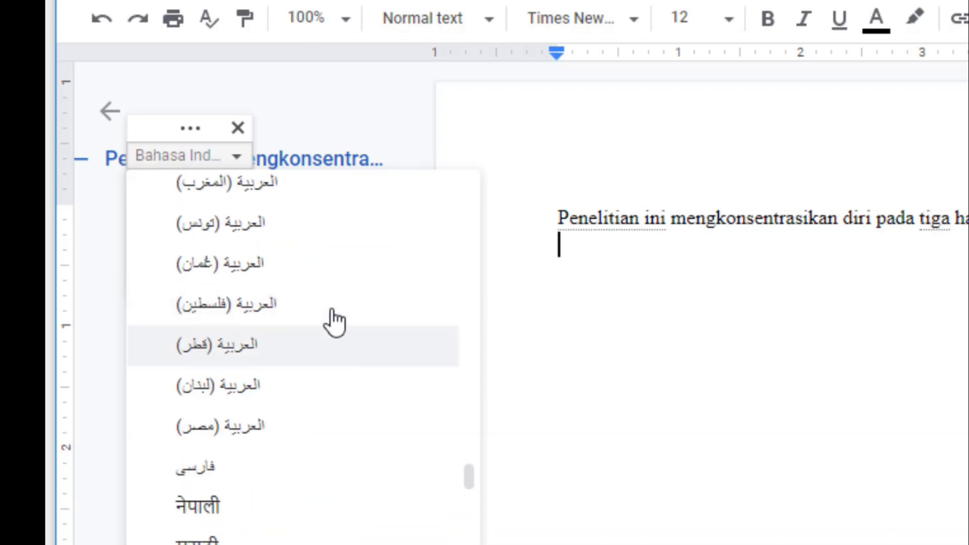
{"action": "scroll", "coordinate": [334, 322], "scroll_direction": "up", "scroll_amount": 3}
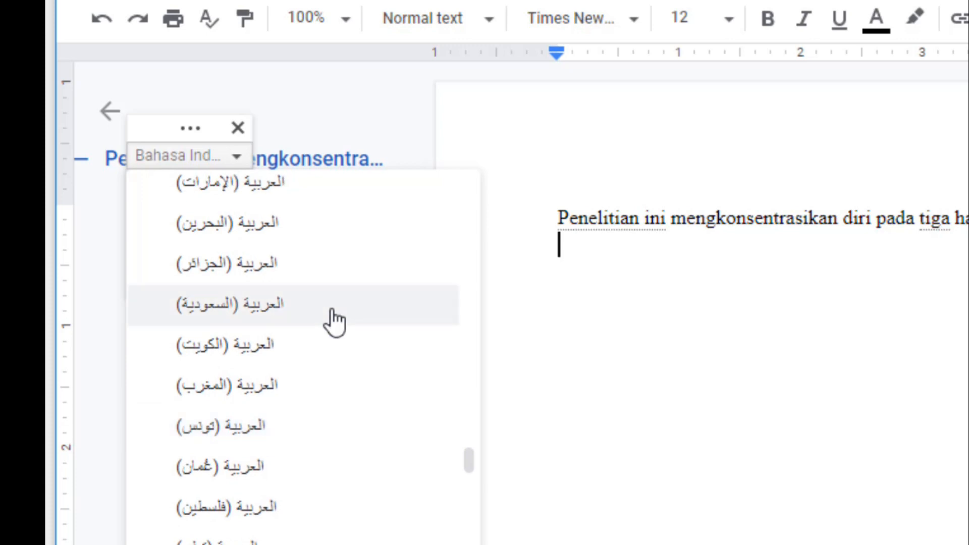
{"action": "scroll", "coordinate": [335, 322], "scroll_direction": "up", "scroll_amount": 3}
{"action": "scroll", "coordinate": [335, 322], "scroll_direction": "up", "scroll_amount": 6}
{"action": "scroll", "coordinate": [335, 322], "scroll_direction": "down", "scroll_amount": 6}
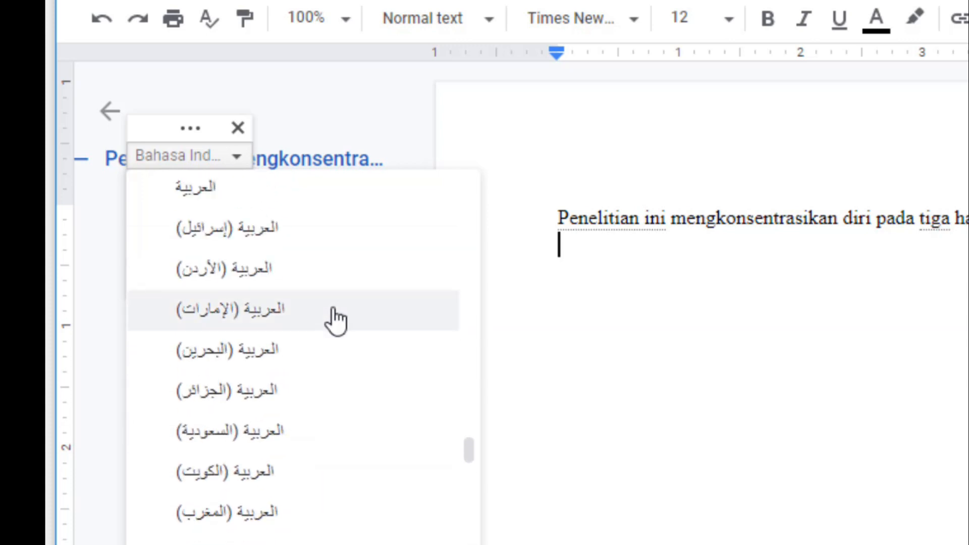
{"action": "scroll", "coordinate": [334, 322], "scroll_direction": "down", "scroll_amount": 3}
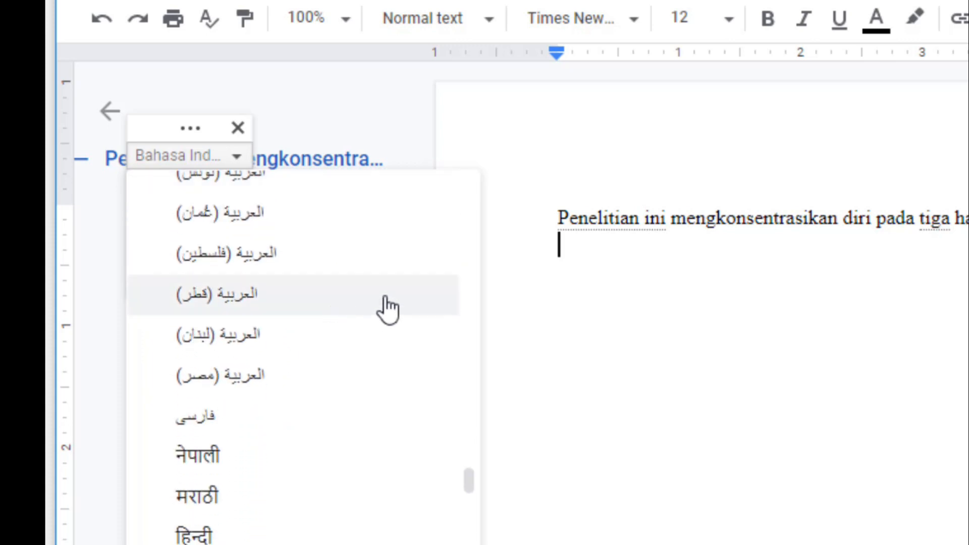
{"action": "scroll", "coordinate": [386, 309], "scroll_direction": "up", "scroll_amount": 3}
{"action": "scroll", "coordinate": [387, 311], "scroll_direction": "up", "scroll_amount": 6}
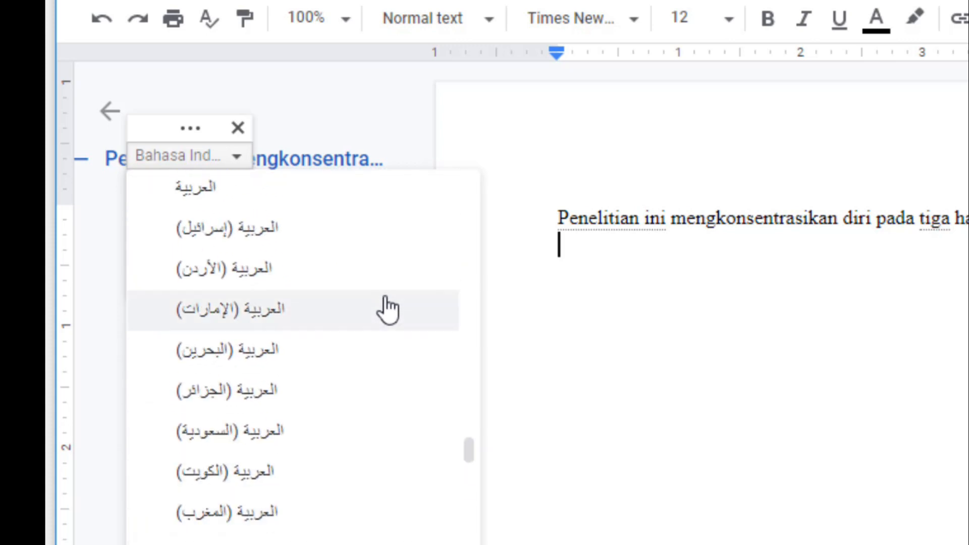
{"action": "left_click", "coordinate": [239, 432]}
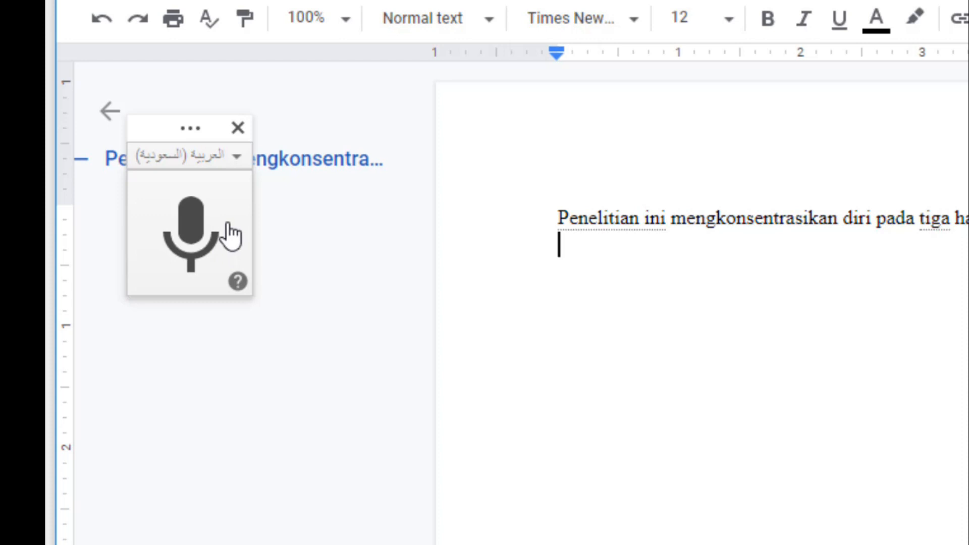
- Dictate the Arabic sentence "انا موتي مينا في قبورهم سبعا" on the second line and stop recording
{"action": "left_click", "coordinate": [191, 220]}
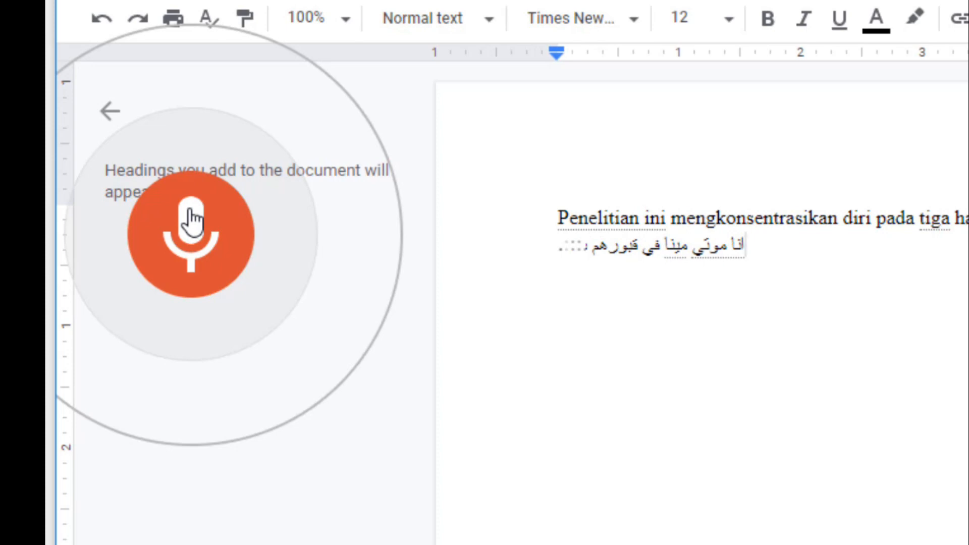
{"action": "left_click", "coordinate": [191, 218]}
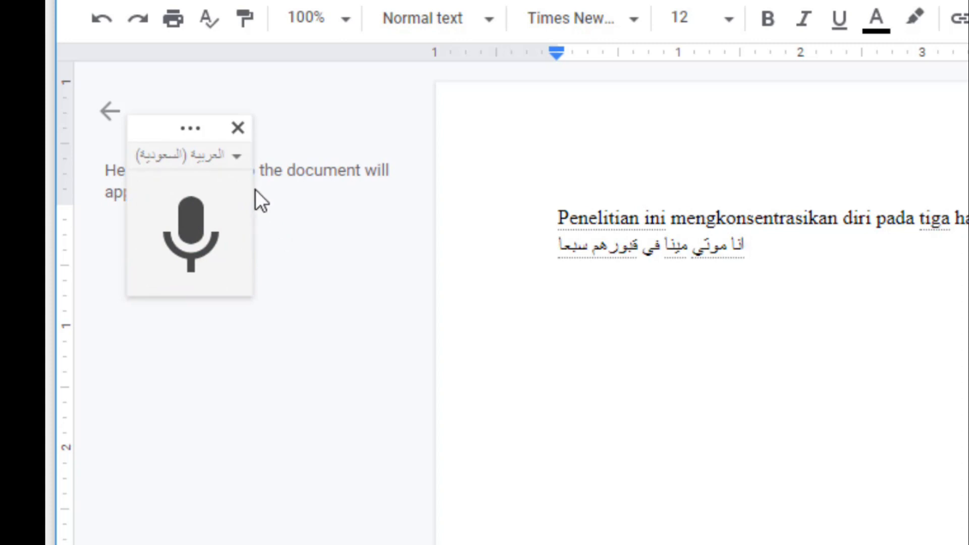
- Set the Arabic line's direction to right-to-left and add a left-to-right line below it
{"action": "key", "text": "Return"}
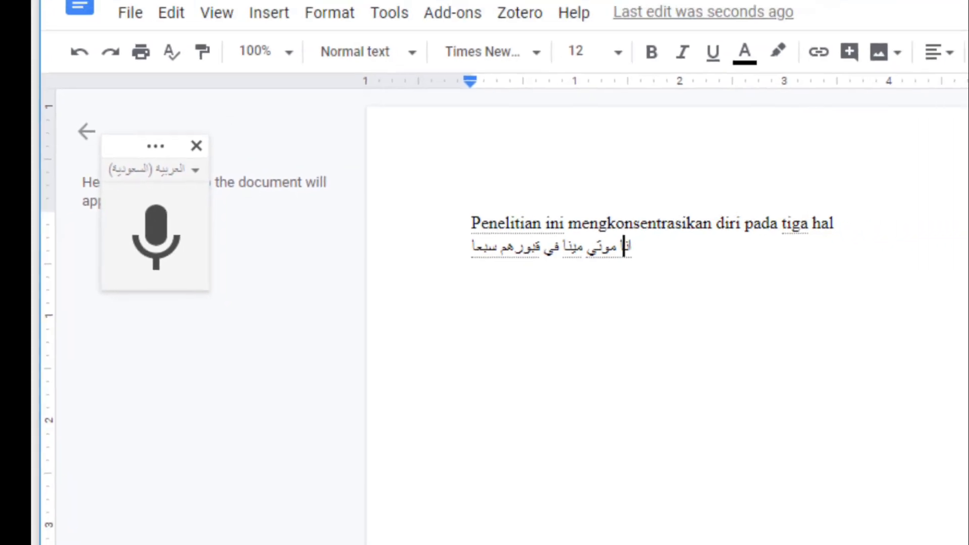
{"action": "left_click", "coordinate": [833, 120]}
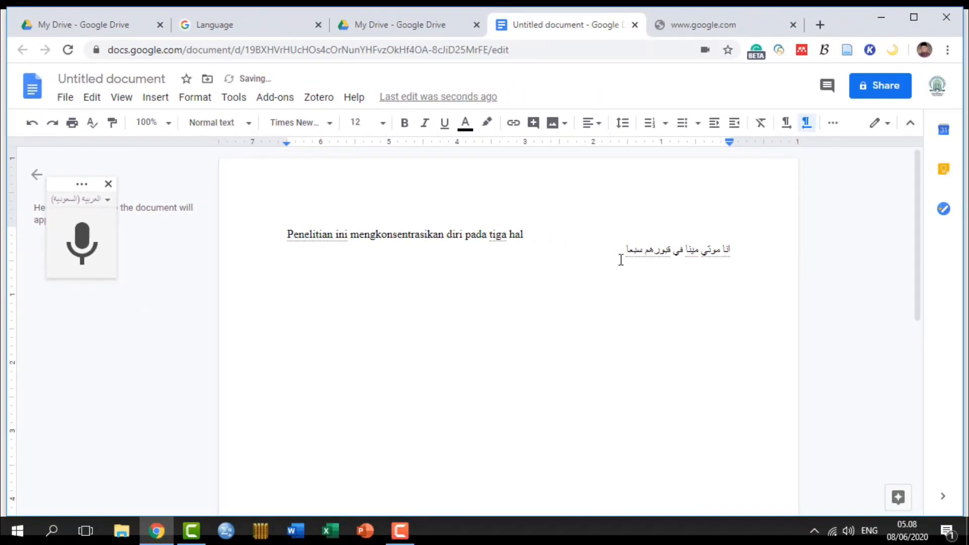
{"action": "left_click", "coordinate": [616, 251]}
{"action": "key", "text": "Return"}
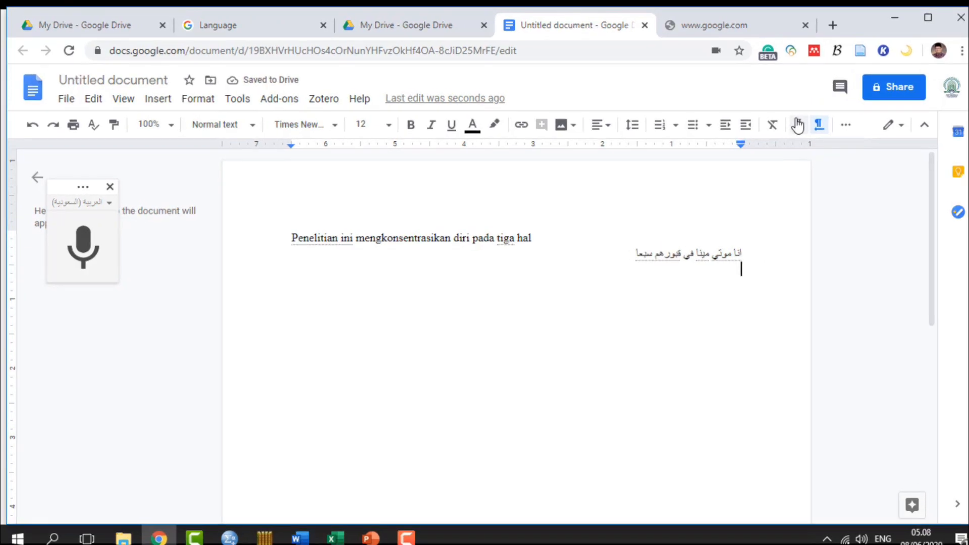
{"action": "left_click", "coordinate": [798, 125]}
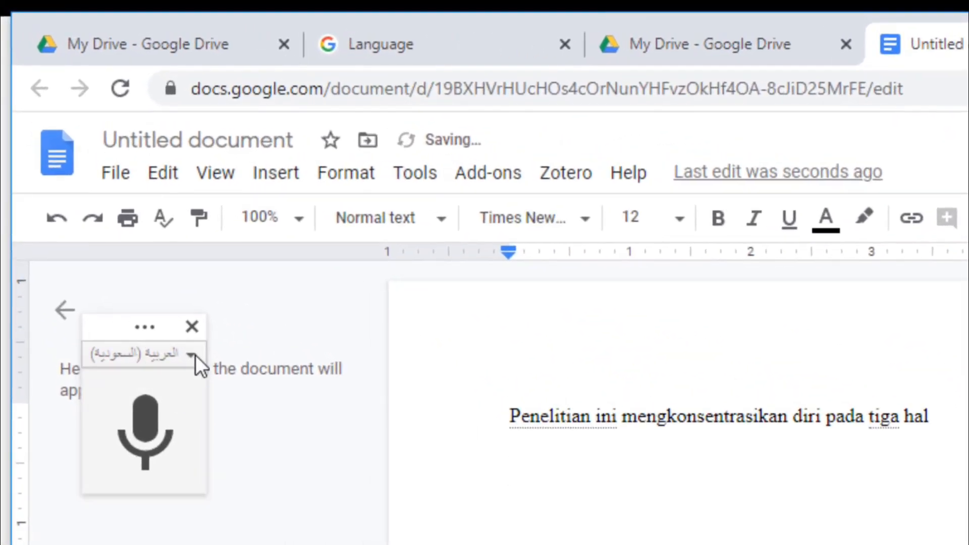
- Change the voice typing language to English (United States), dictate "how are you I am fine" on the new line and stop recording
{"action": "left_click", "coordinate": [195, 356]}
{"action": "scroll", "coordinate": [257, 457], "scroll_direction": "down", "scroll_amount": 5}
{"action": "scroll", "coordinate": [268, 463], "scroll_direction": "up", "scroll_amount": 15}
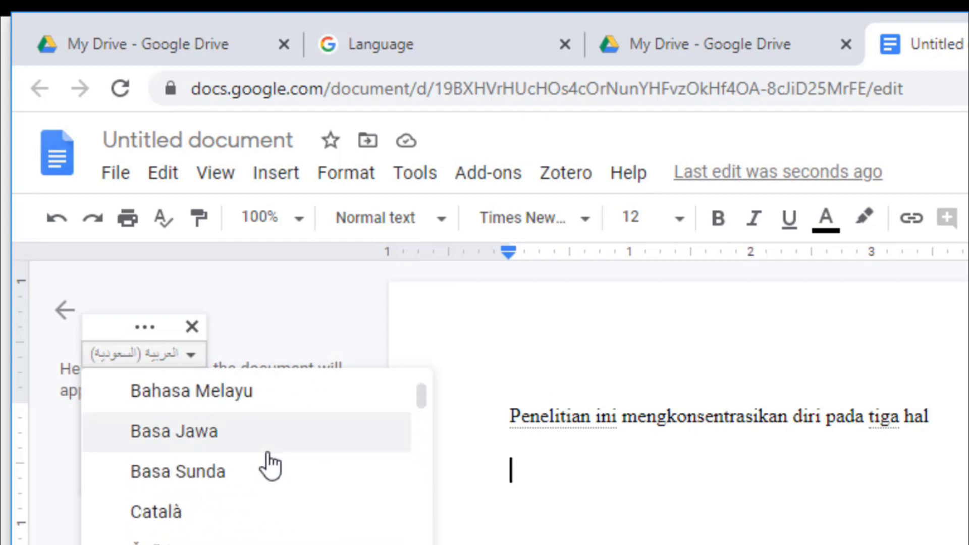
{"action": "scroll", "coordinate": [273, 472], "scroll_direction": "down", "scroll_amount": 8}
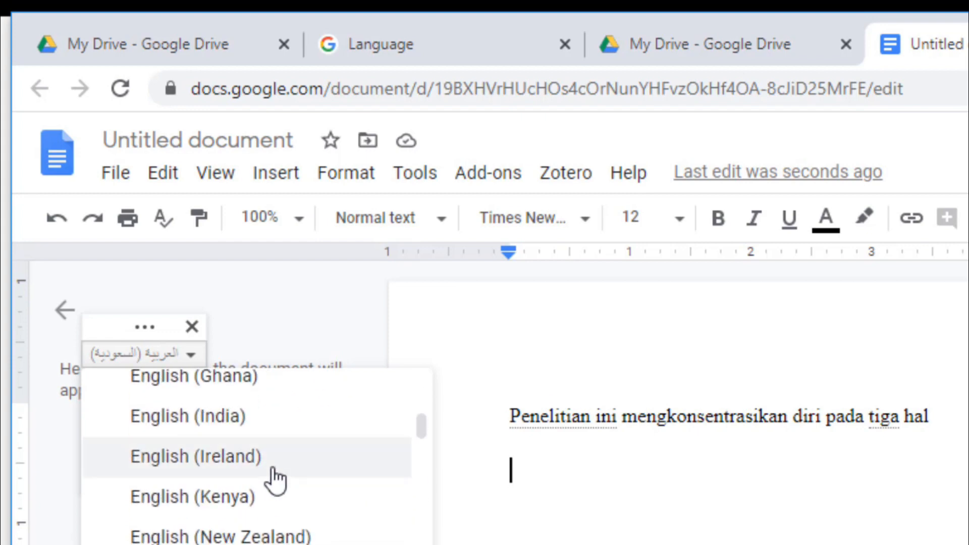
{"action": "scroll", "coordinate": [278, 525], "scroll_direction": "down", "scroll_amount": 5}
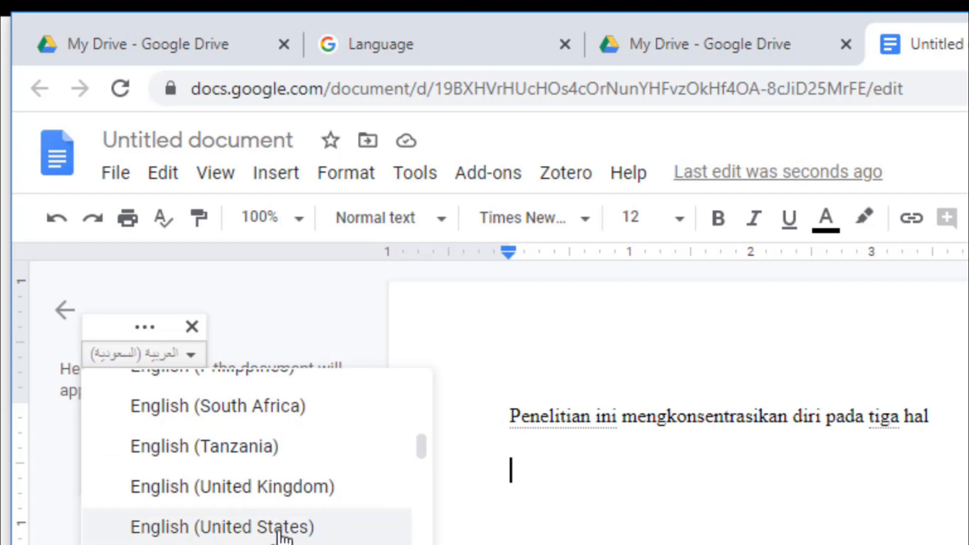
{"action": "left_click", "coordinate": [282, 527]}
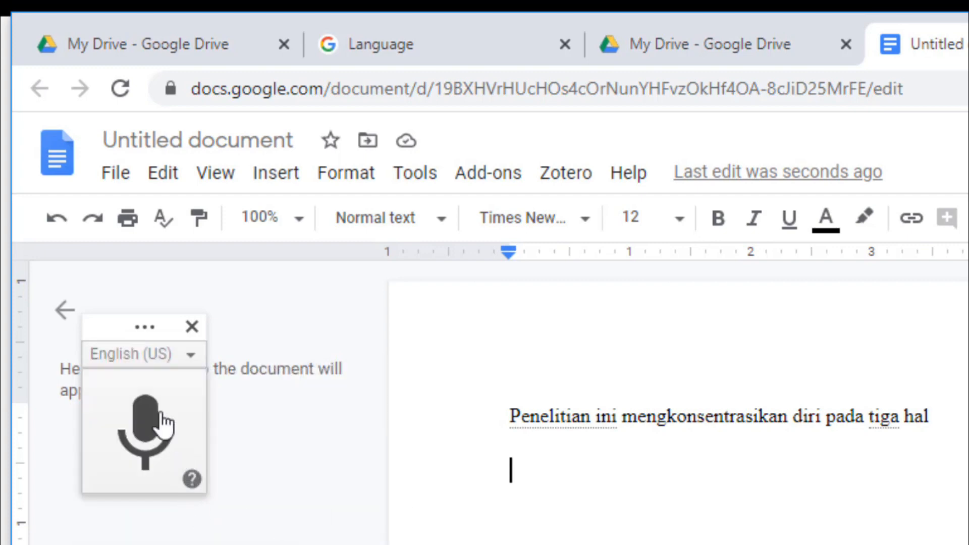
{"action": "left_click", "coordinate": [150, 427]}
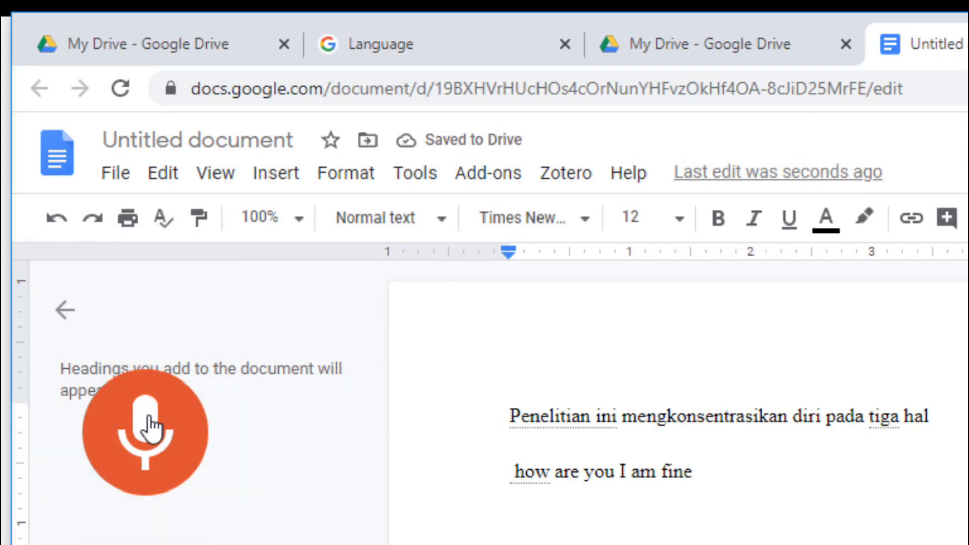
{"action": "left_click", "coordinate": [146, 429]}
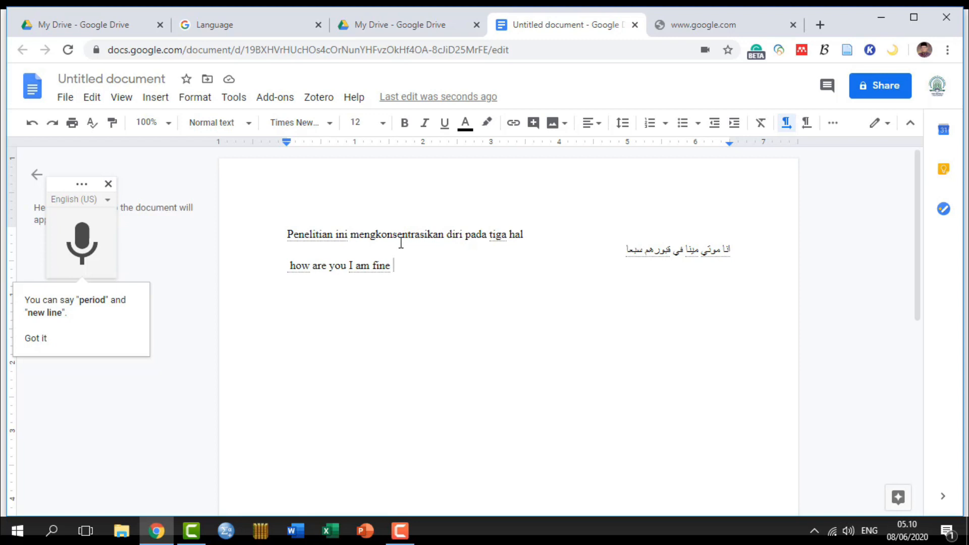
- View the add-ons available for Docs in the G Suite Marketplace and close it
{"action": "left_click", "coordinate": [280, 99]}
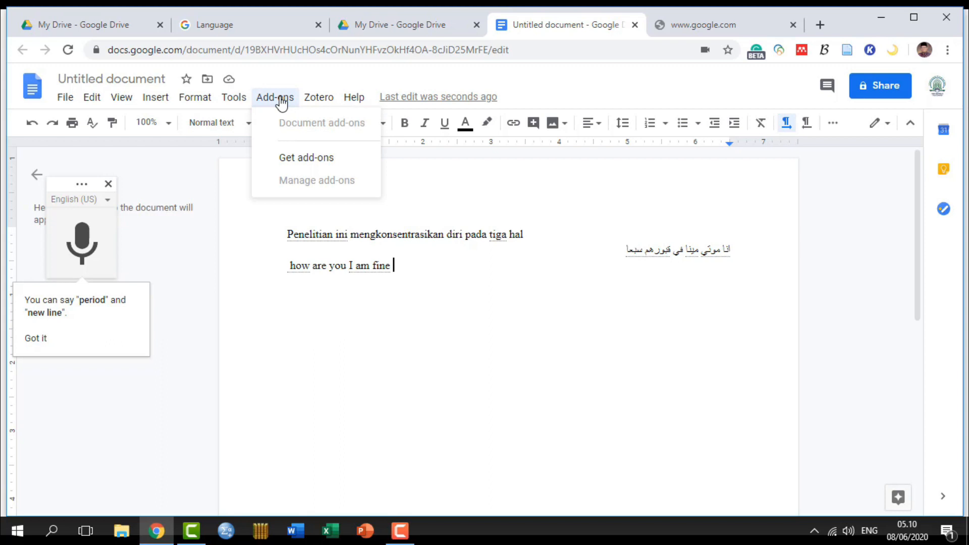
{"action": "left_click", "coordinate": [297, 161]}
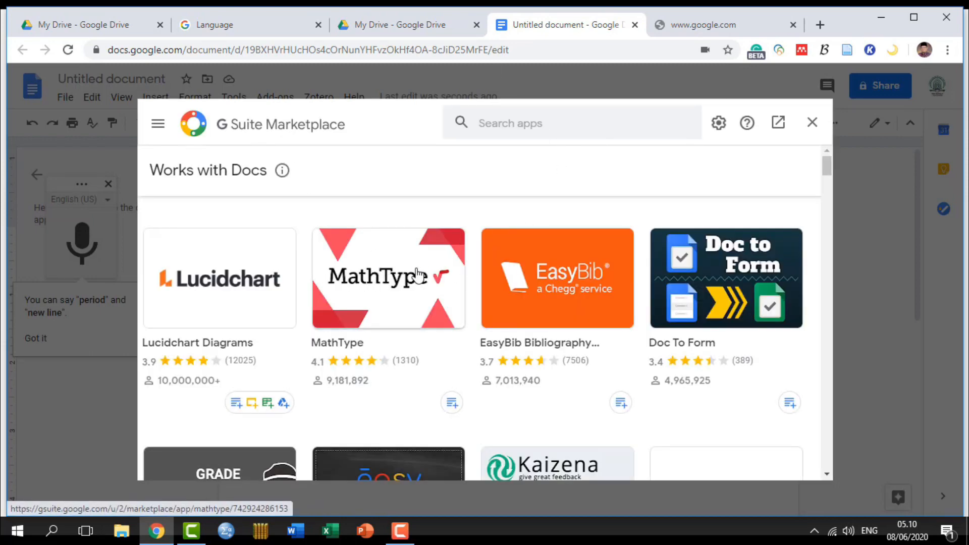
{"action": "left_click", "coordinate": [810, 123]}
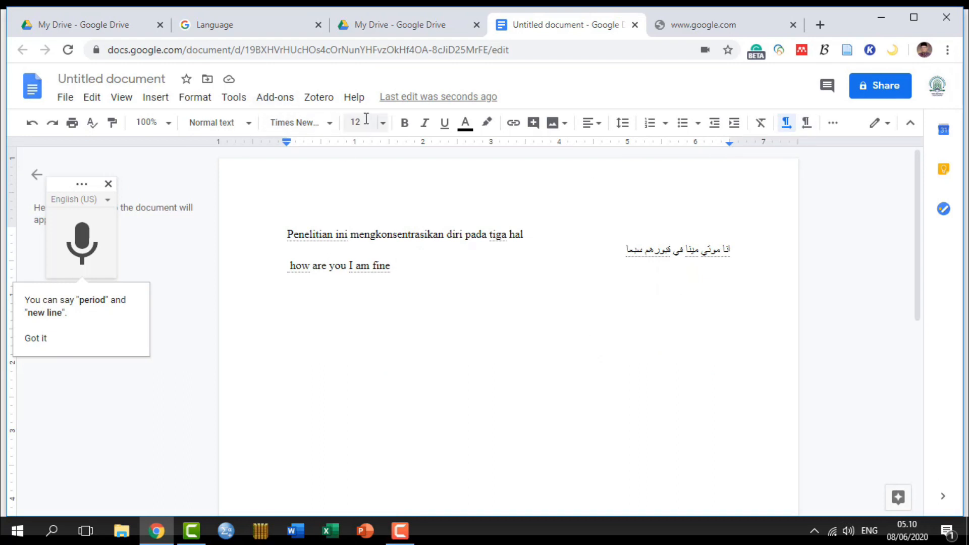